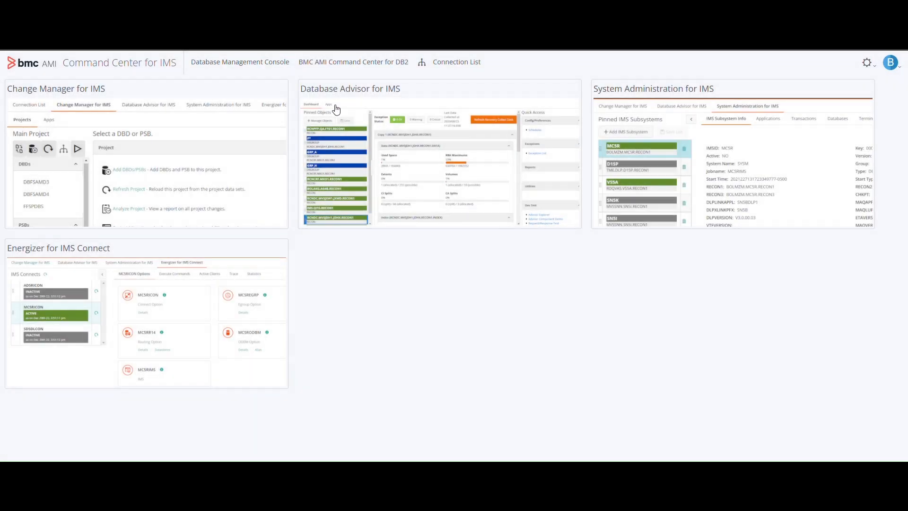
Open the IMS Performance Tuning Advisor utility from the Database Advisor for IMS apps.
click(373, 90)
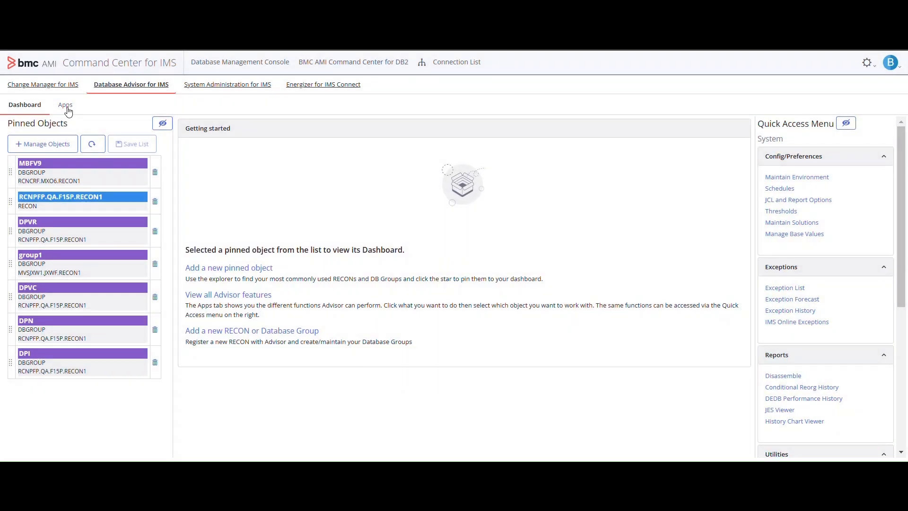
click(65, 105)
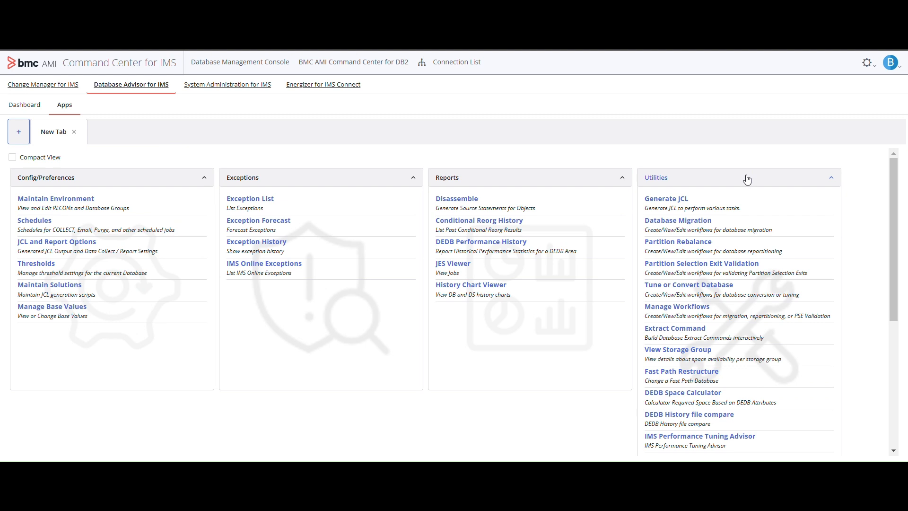
scroll(785, 265, down, 1)
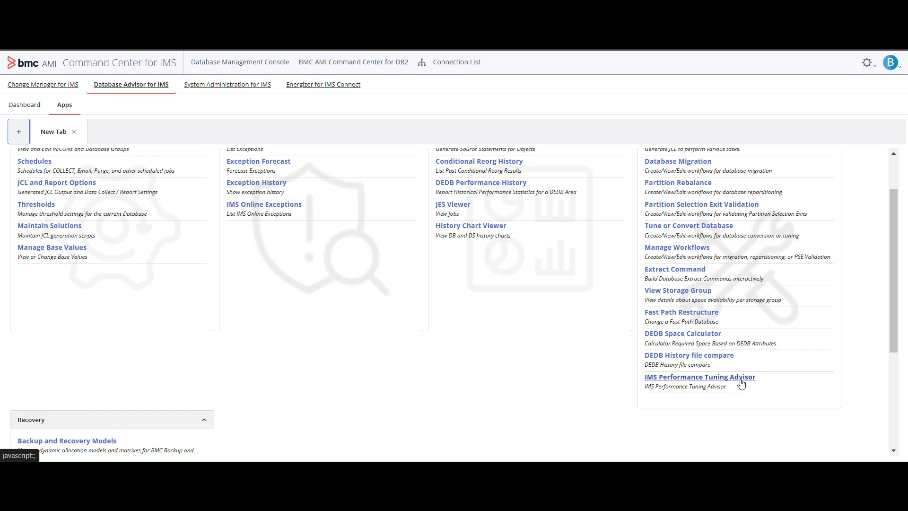
scroll(742, 383, up, 1)
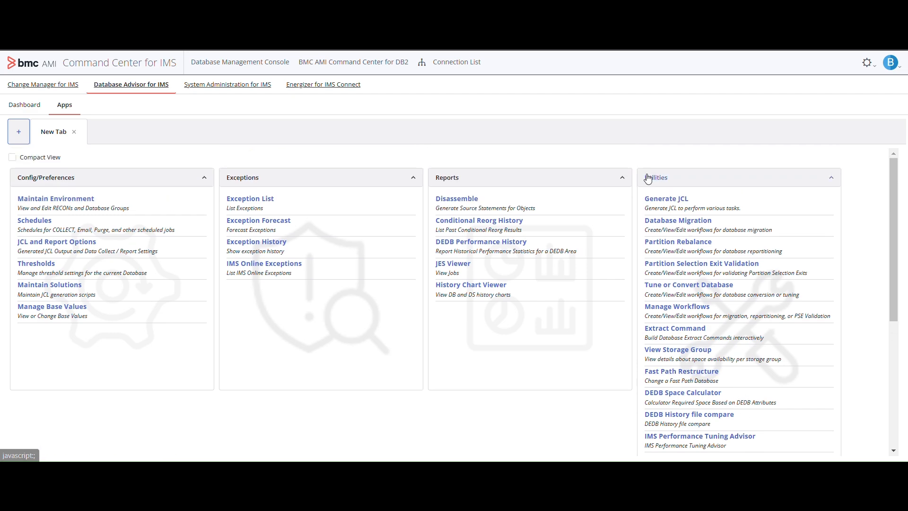
scroll(710, 308, down, 1)
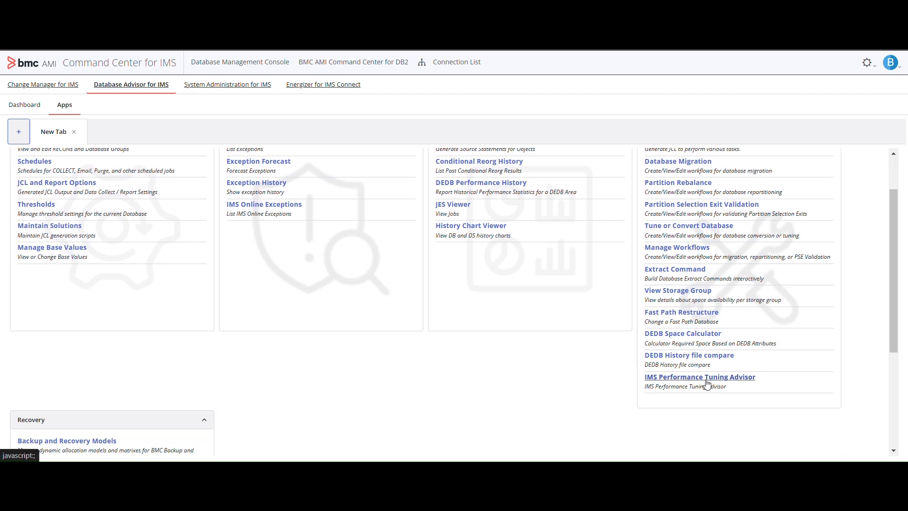
click(708, 383)
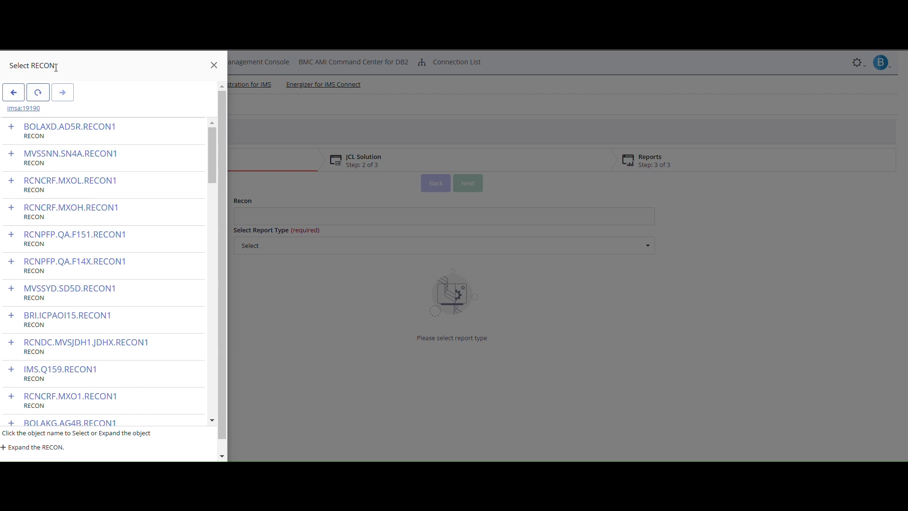
Select RCNPFP.DEV1.FPAV.RECON1 as the RECON for the tuning report.
scroll(154, 278, down, 3)
scroll(152, 287, down, 5)
scroll(149, 292, down, 8)
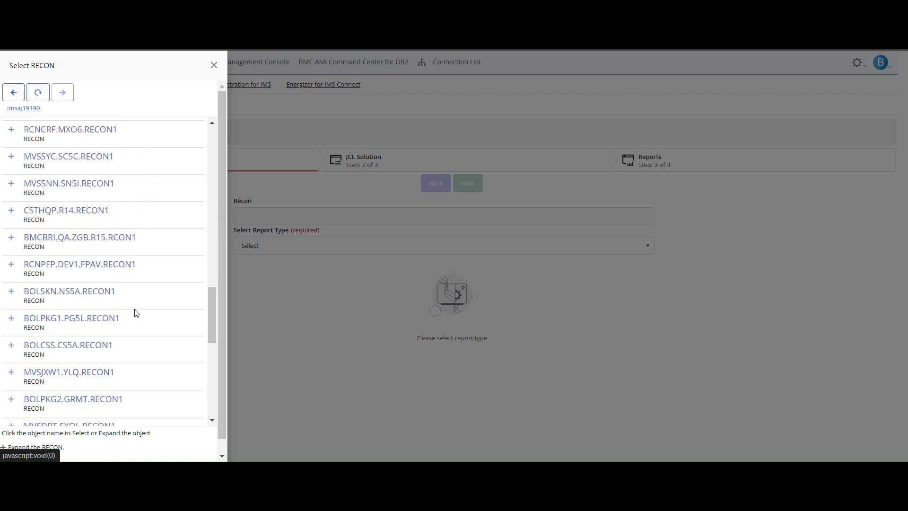
click(101, 264)
click(41, 290)
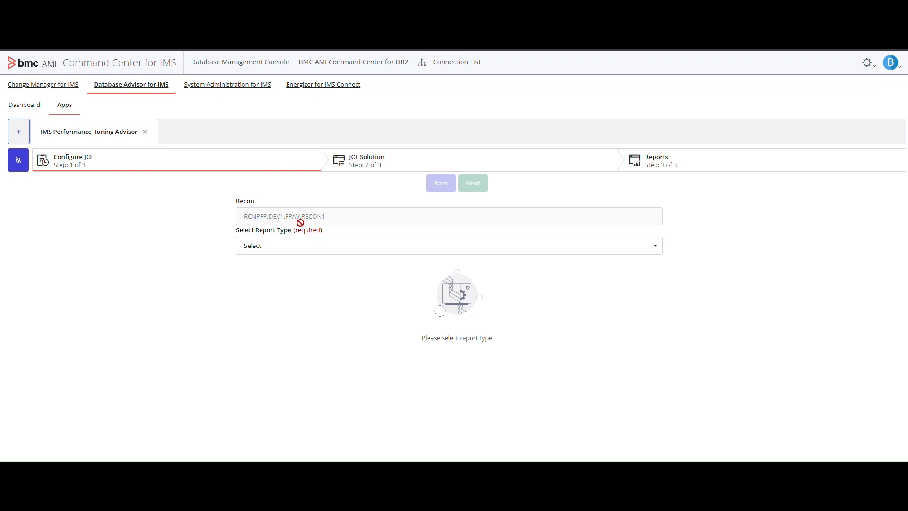
Choose Report1 for Wait-For-Input transactions and enter IMS.SLDSP.I15P.D23083.T0201553.V4A as the IMS log file name.
click(308, 254)
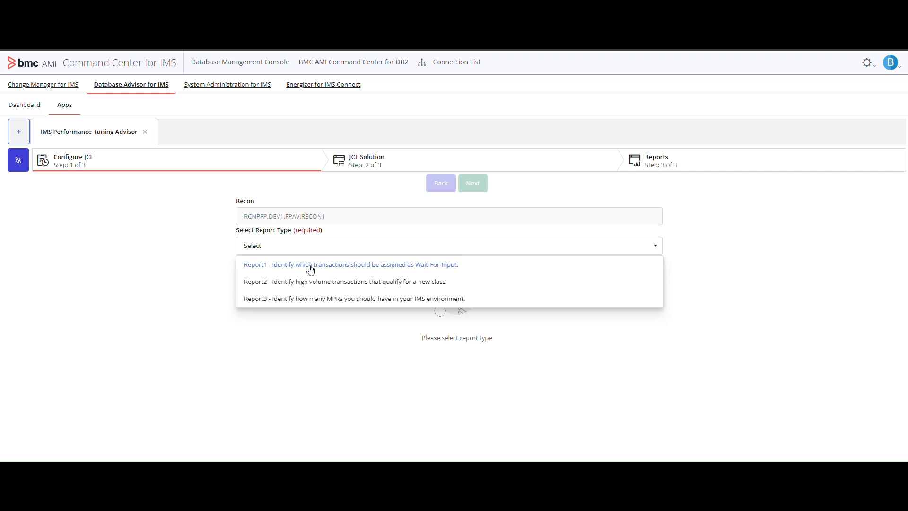
click(310, 268)
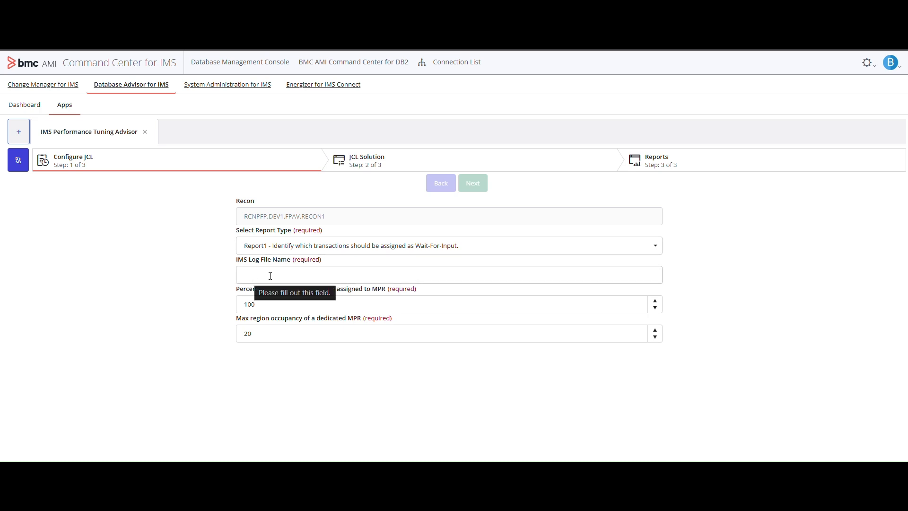
click(364, 275)
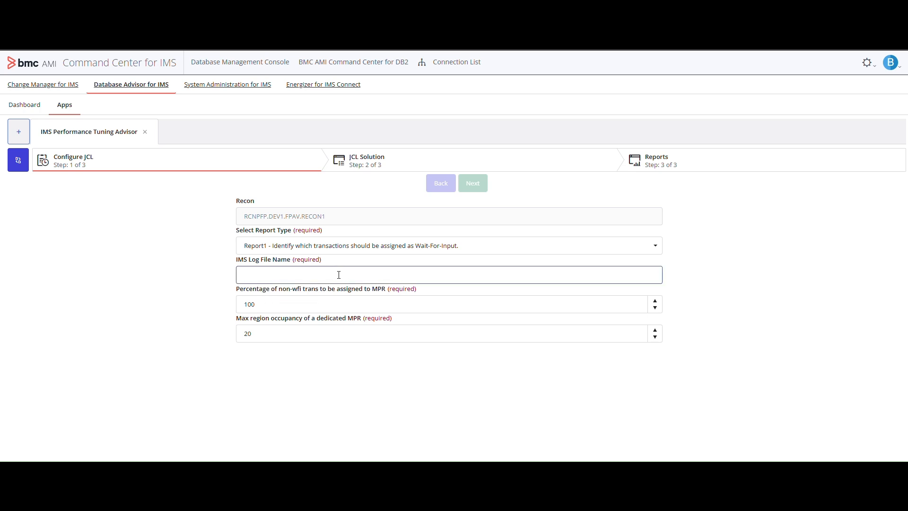
click(307, 277)
text(IMS.SLDSP.I15P.D23083.T0201553.V4A)
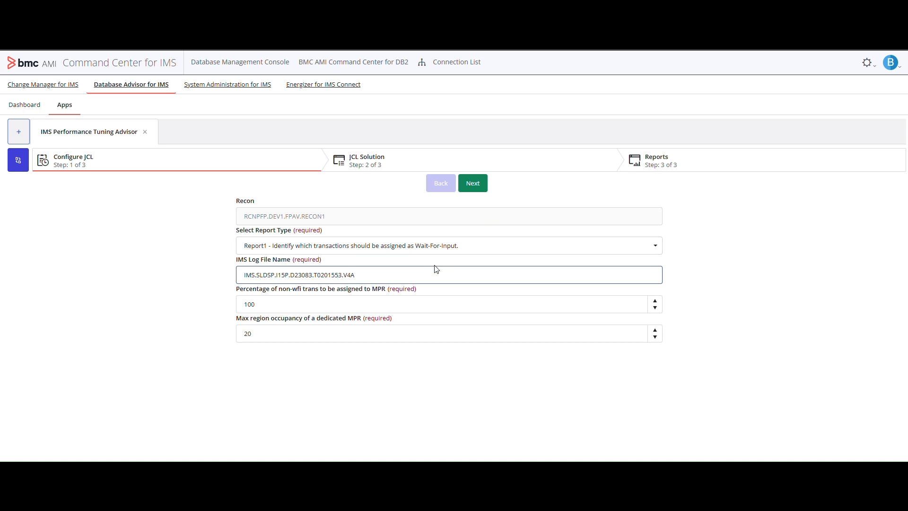
Switch the report type to Report2 for high volume transactions and to Report3 for MPR count, examining each one's parameters.
click(433, 247)
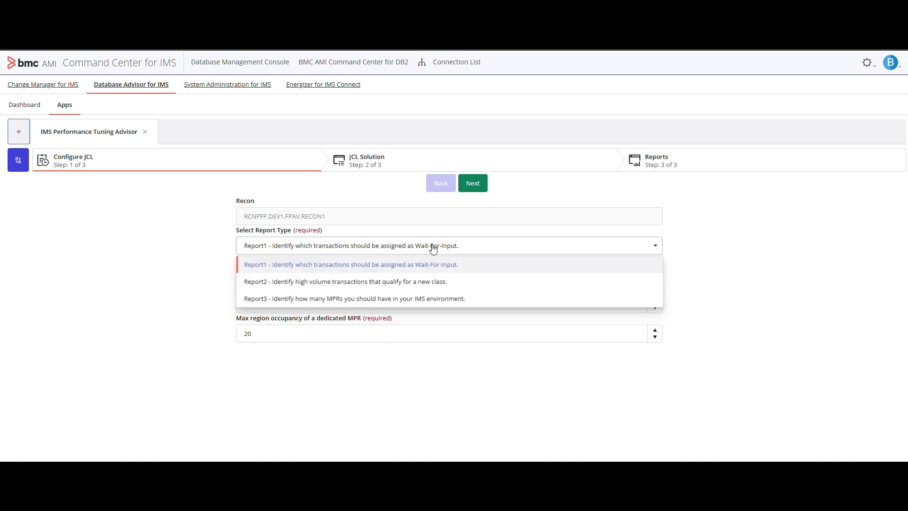
click(416, 284)
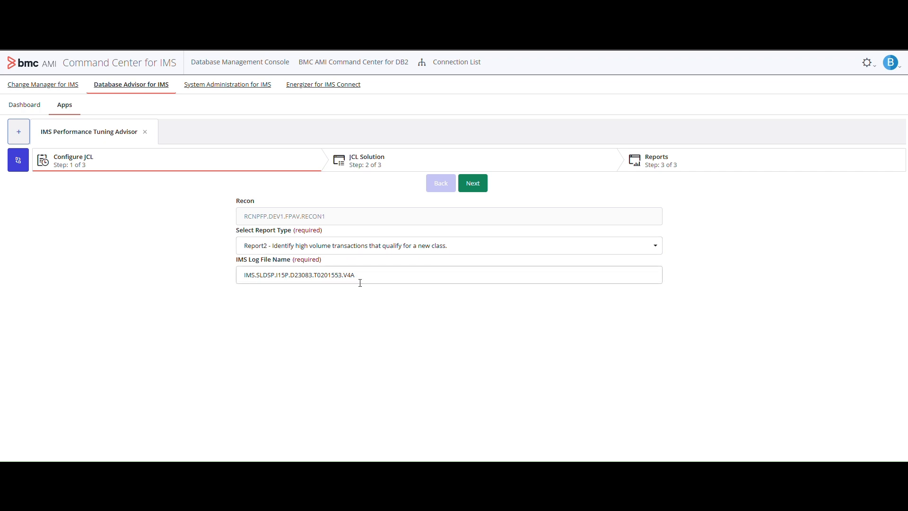
click(539, 246)
click(445, 303)
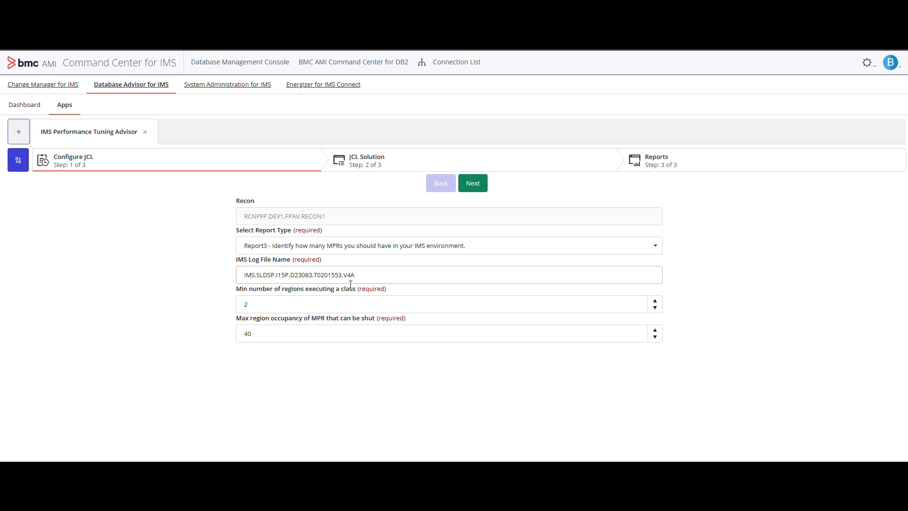
click(338, 300)
Proceed to the JCL Solution stage and review the generated JCL from start to end.
click(474, 189)
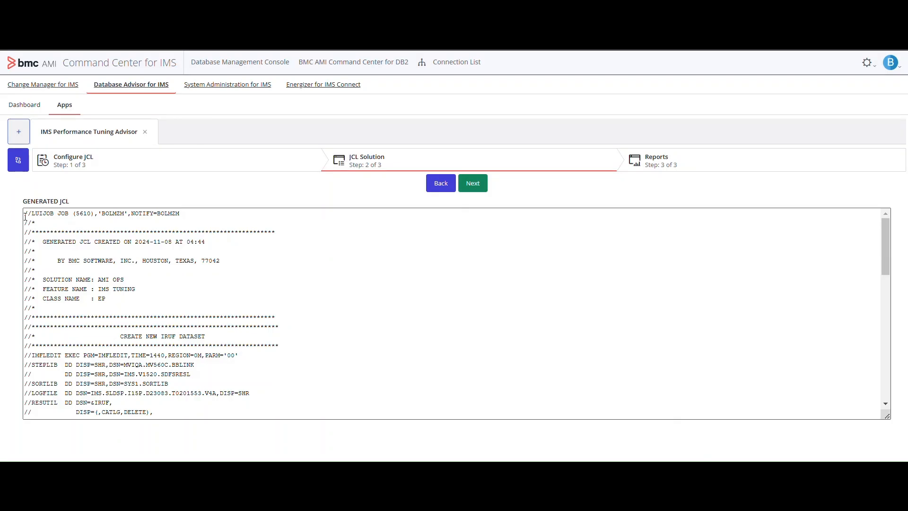
drag(25, 218, 187, 402)
scroll(202, 367, down, 1)
click(202, 367)
scroll(203, 361, down, 10)
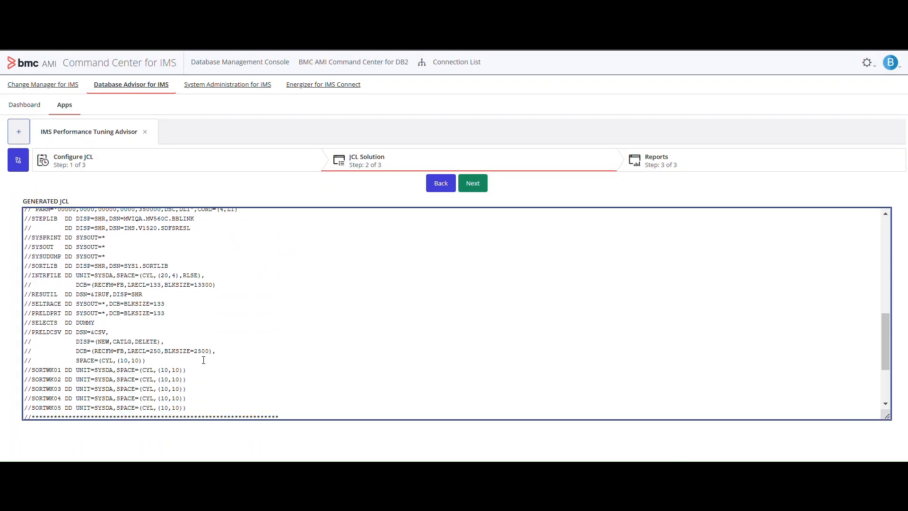
scroll(204, 357, up, 10)
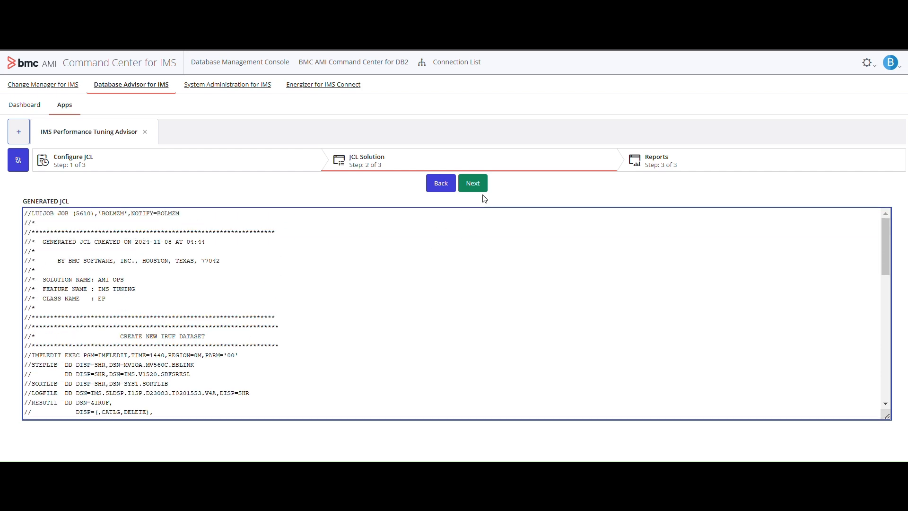
Proceed to the Reports stage and review the recommendation on assigning high frequency transactions to dedicated classes.
click(476, 183)
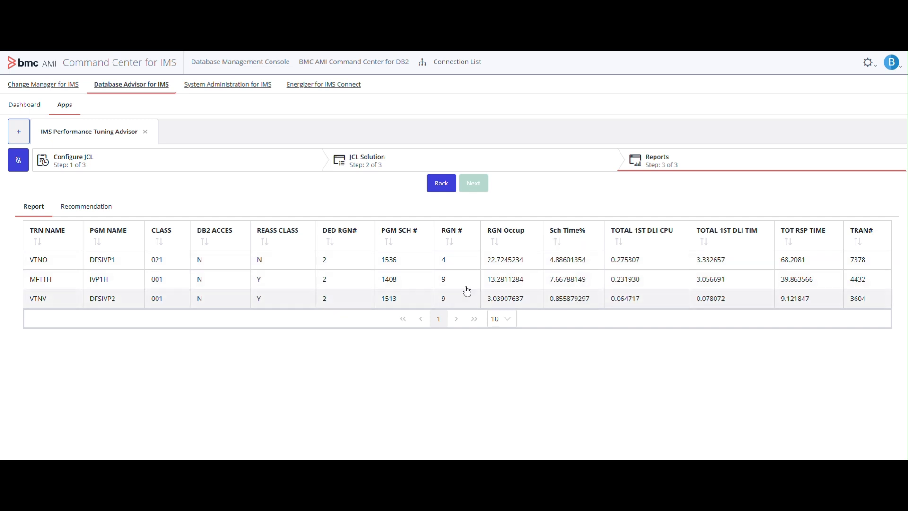
click(73, 208)
drag(26, 227, 141, 259)
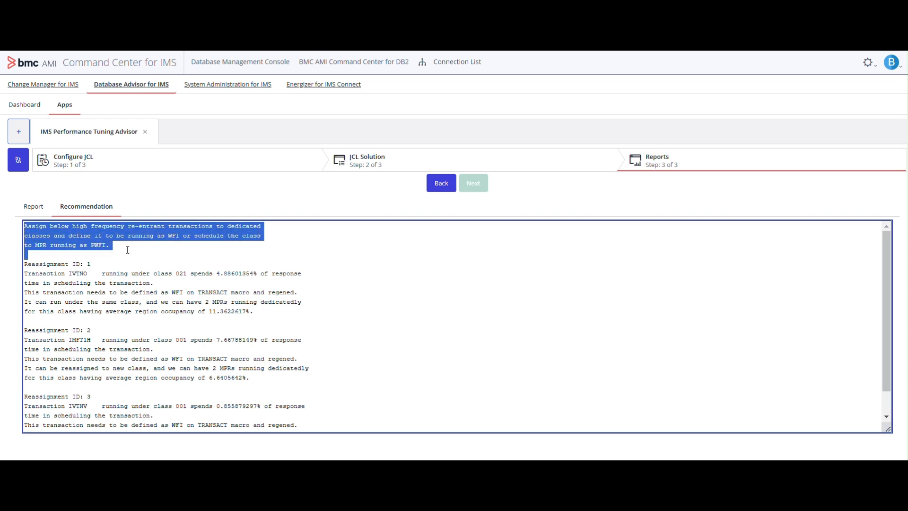
click(60, 265)
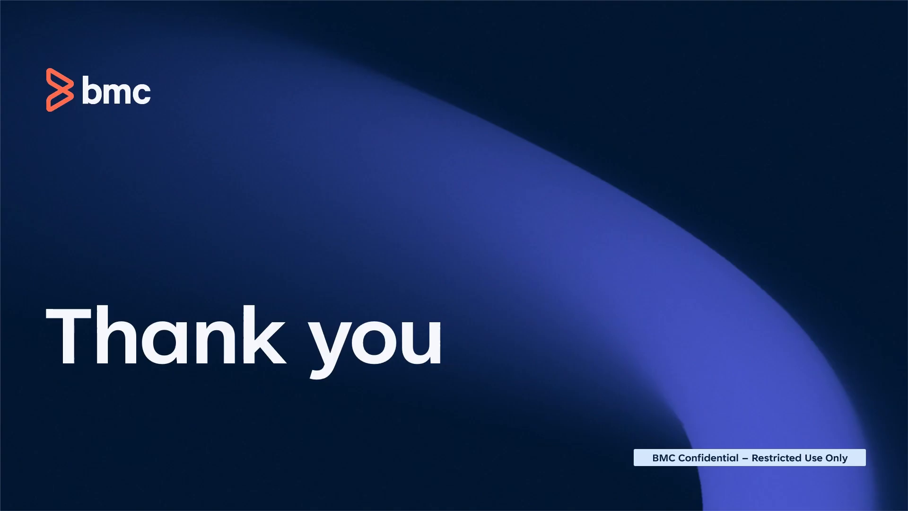